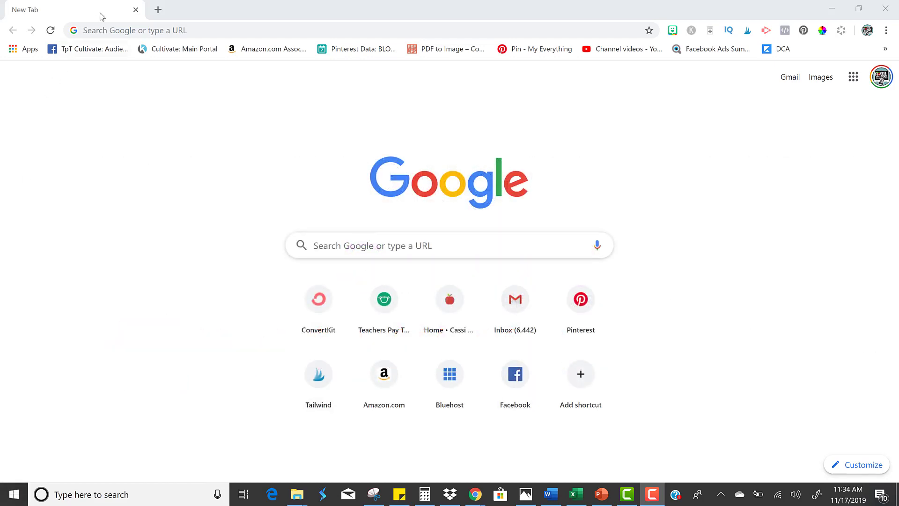
- Go to forms.google.com in Chrome
left_click(114, 31)
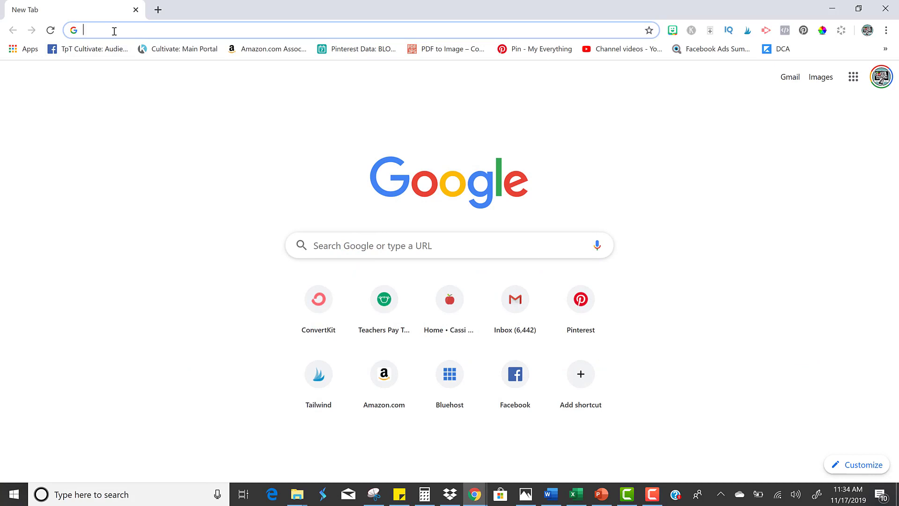
type("forms.googl")
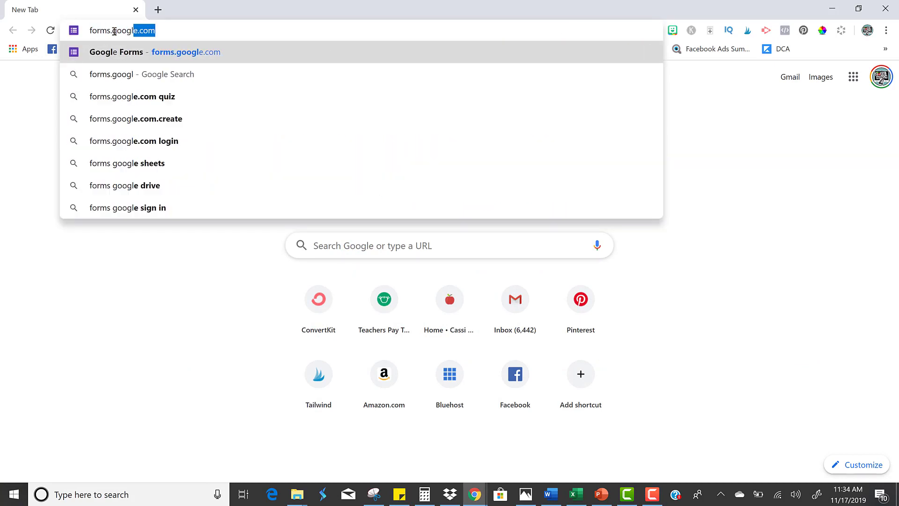
type("e.c")
key("Return")
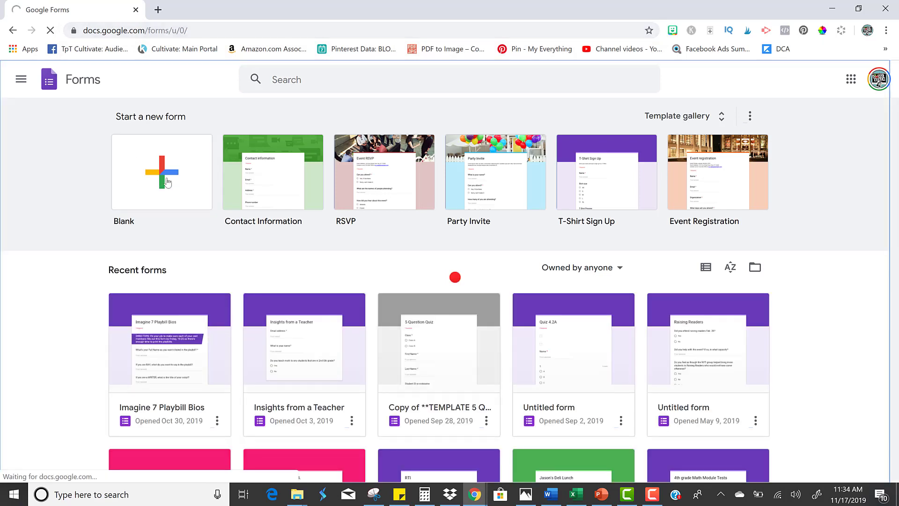
- Create a blank form and title it 'Quiz'
left_click(167, 181)
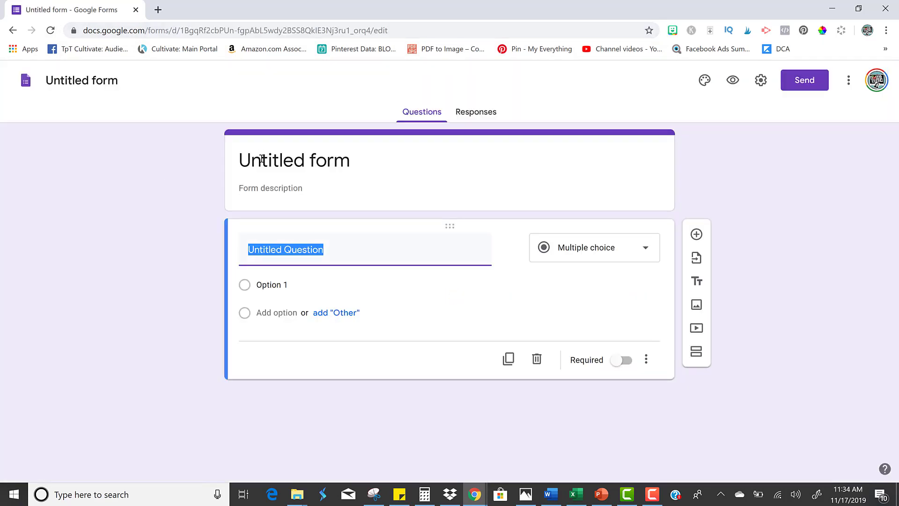
left_click(261, 159)
type("Quiz")
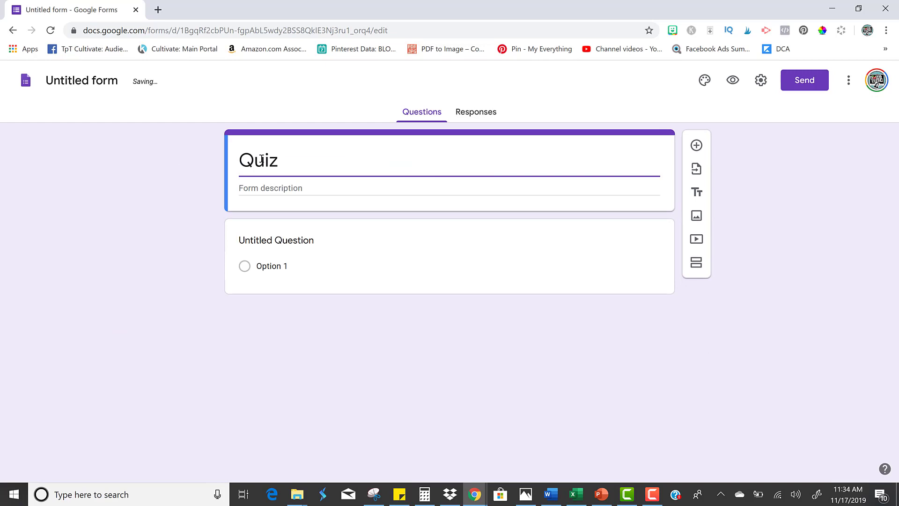
- Name the first question 'Name' and make it required
left_click(293, 238)
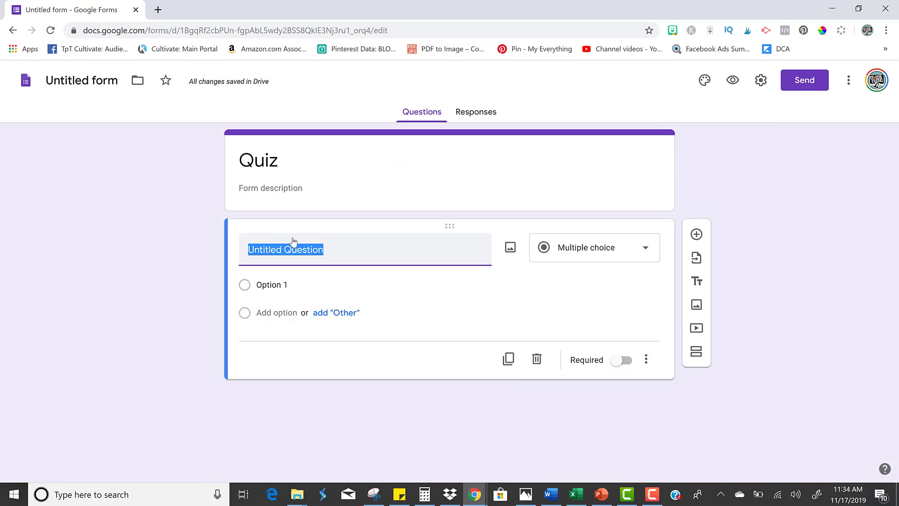
type("Name")
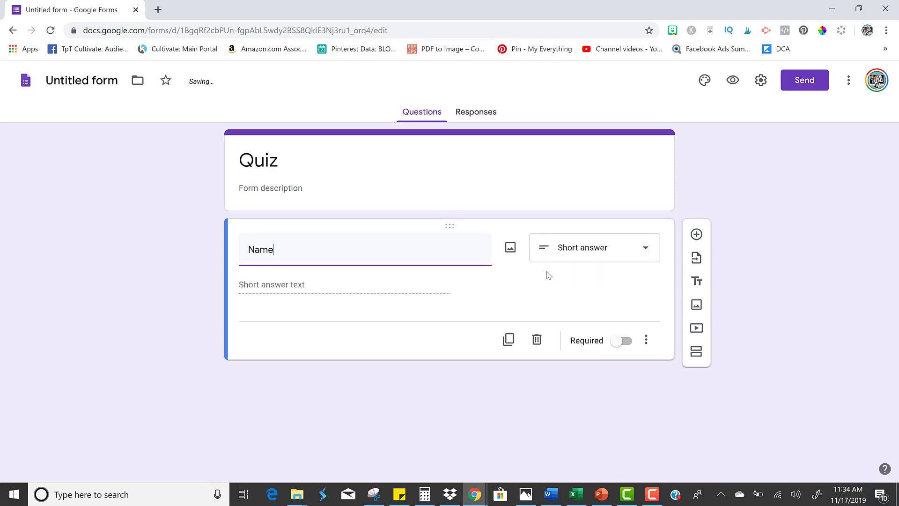
left_click(627, 342)
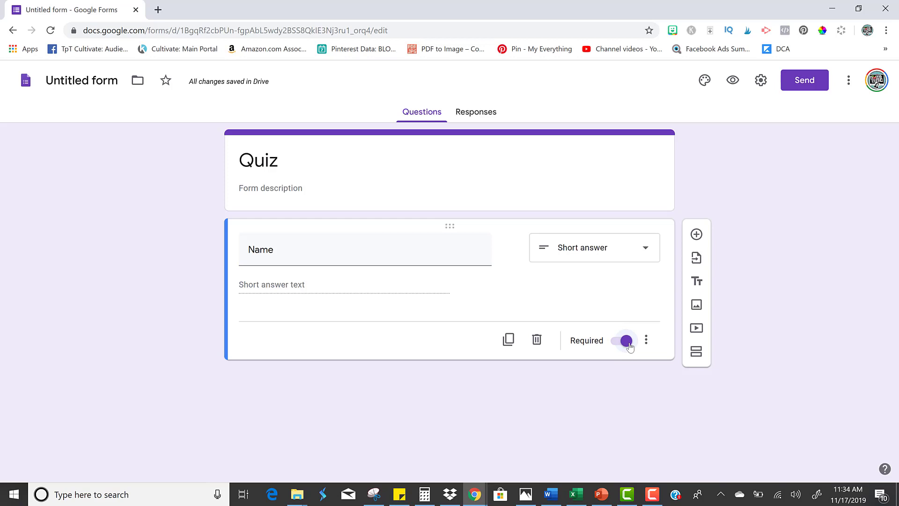
- Turn on 'Make this a quiz' in the form's Quizzes settings and save
left_click(761, 84)
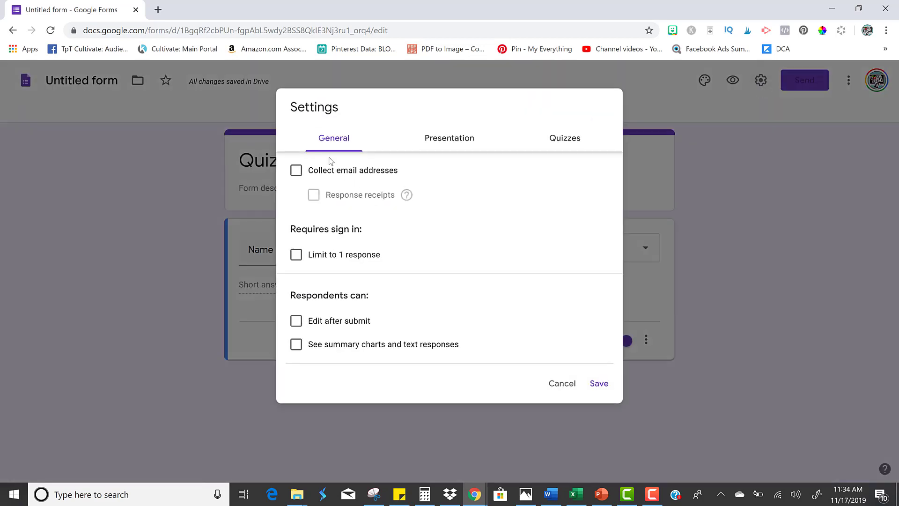
left_click(561, 140)
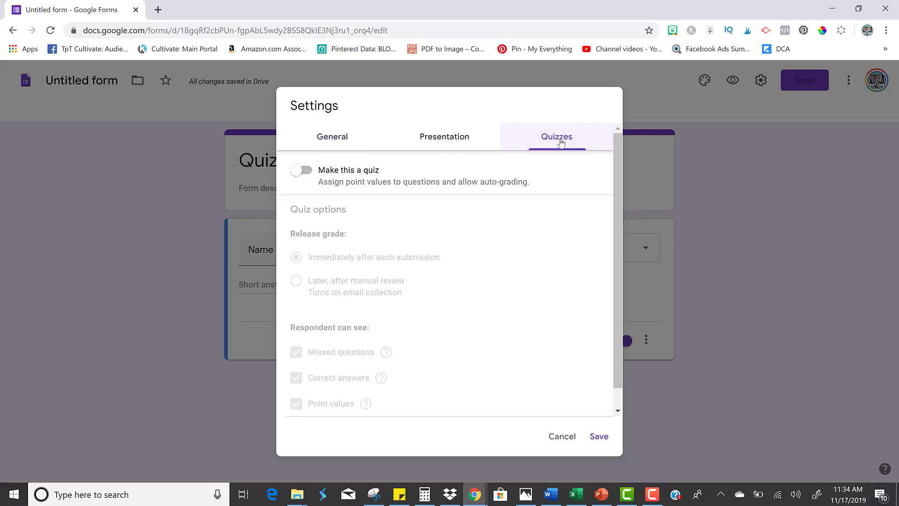
left_click(307, 174)
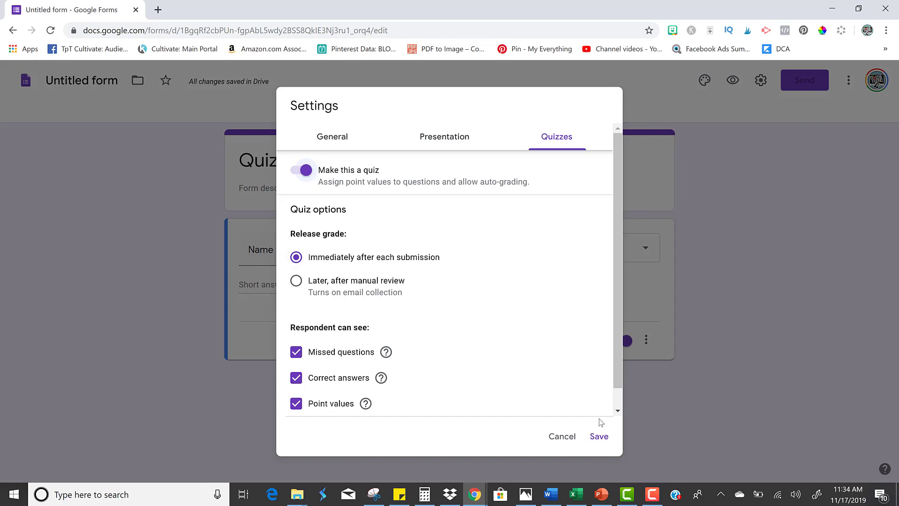
left_click(599, 436)
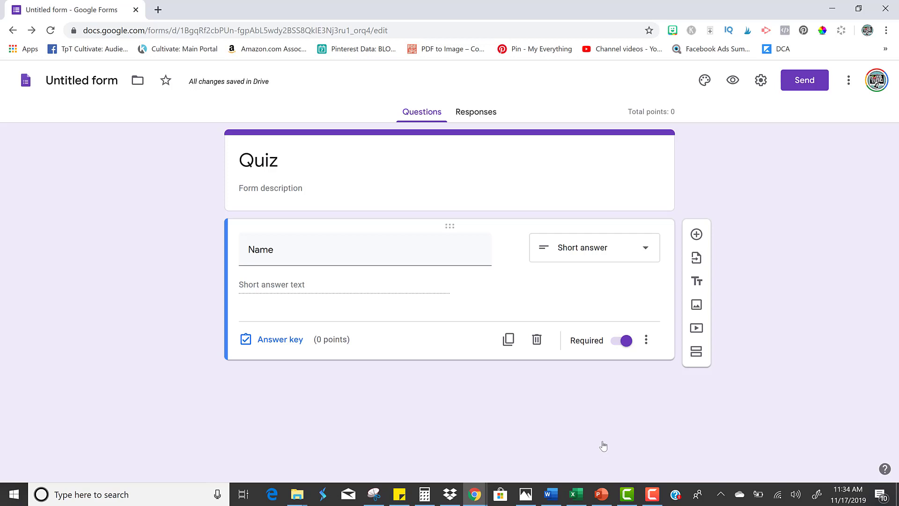
- Add multiple-choice question '1.' with options A, B, C and D
left_click(696, 235)
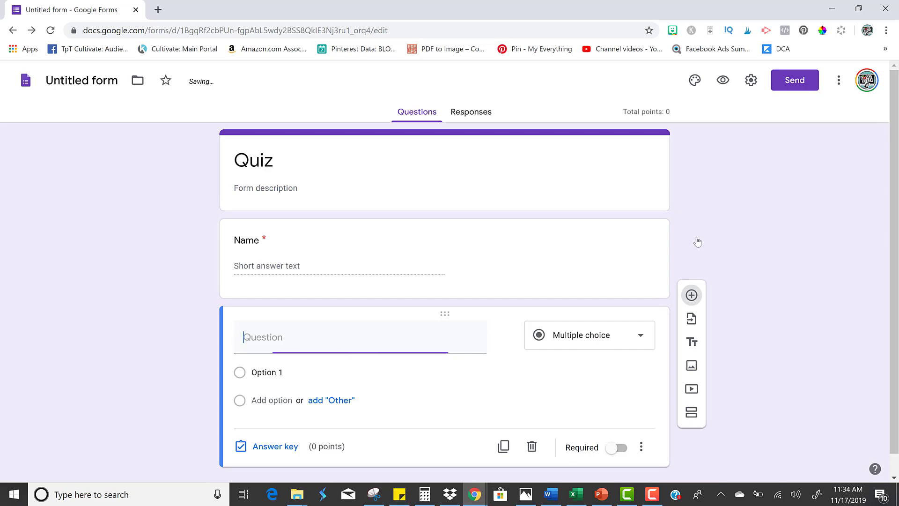
type("1.")
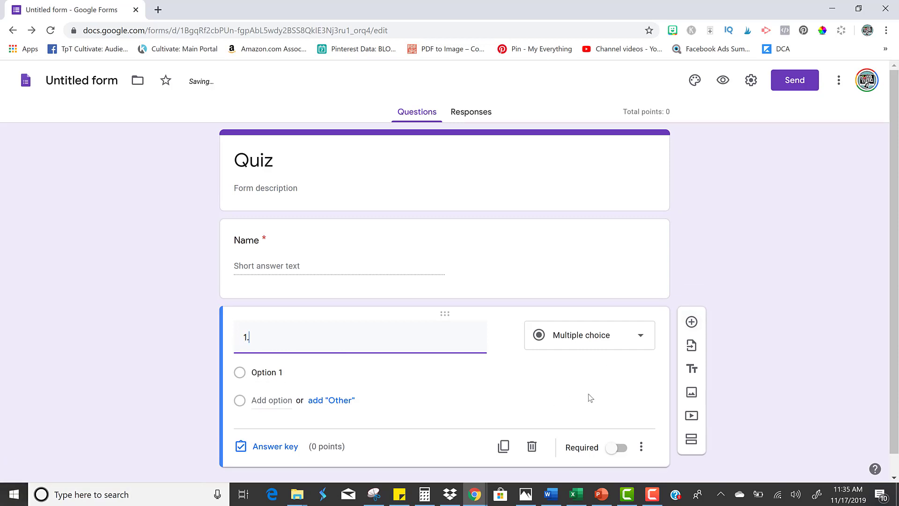
left_click(277, 374)
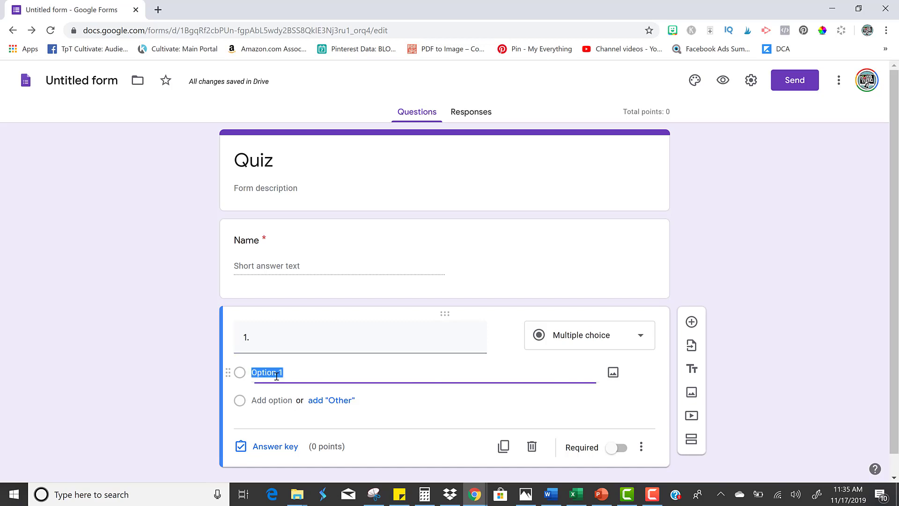
type("A")
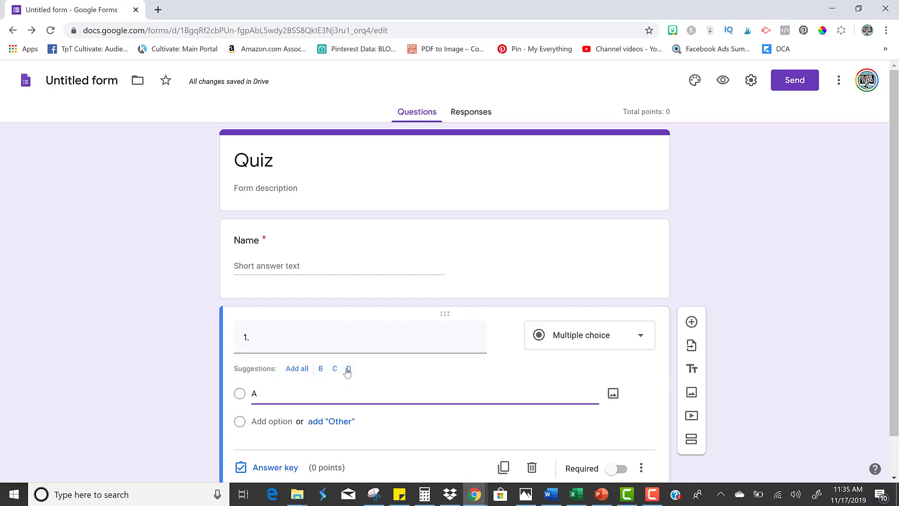
left_click(300, 369)
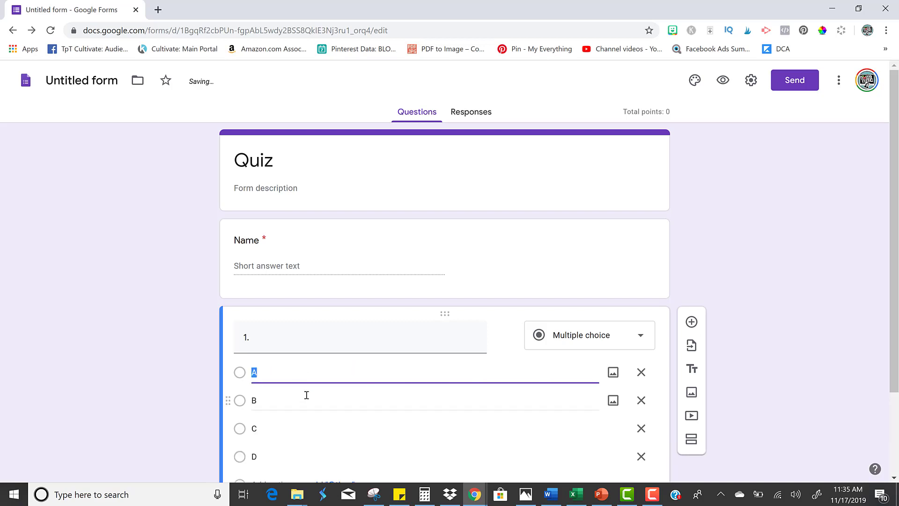
- Mark B as question 1's correct answer in the answer key
scroll(307, 395, "down", 1)
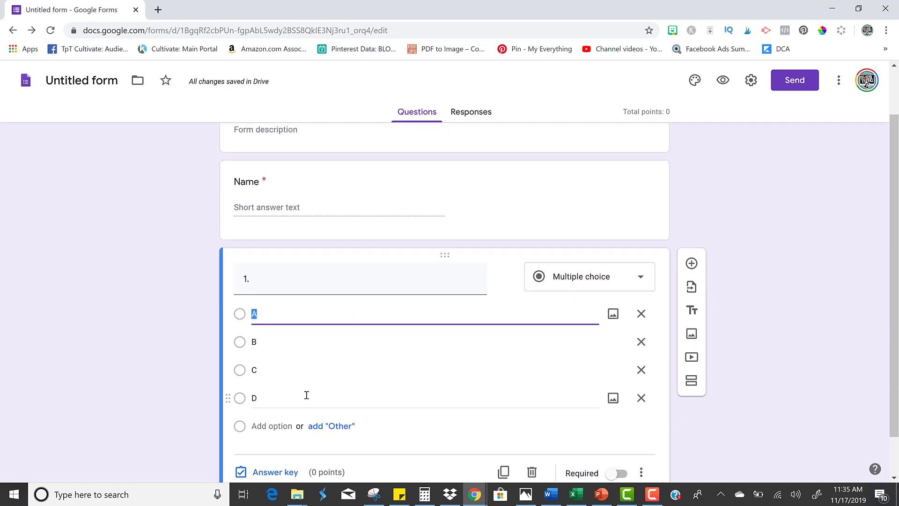
scroll(306, 395, "down", 1)
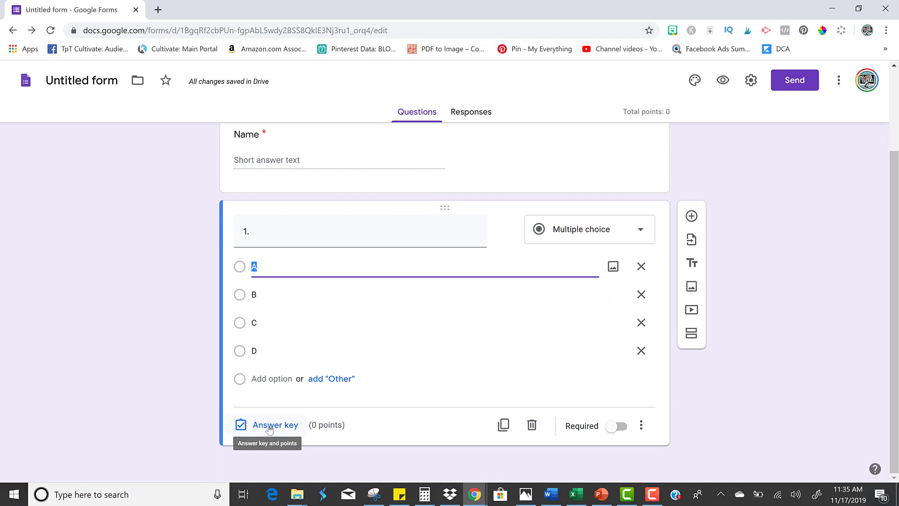
left_click(269, 424)
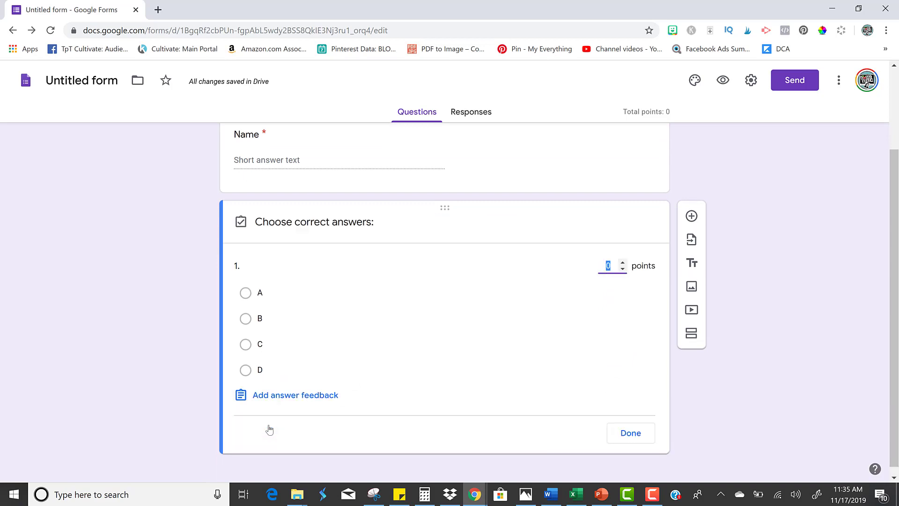
left_click(245, 319)
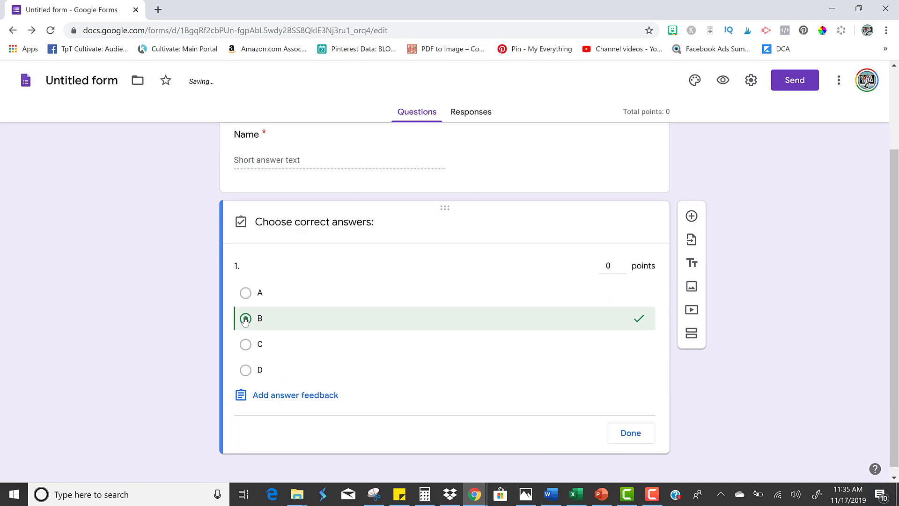
left_click(632, 432)
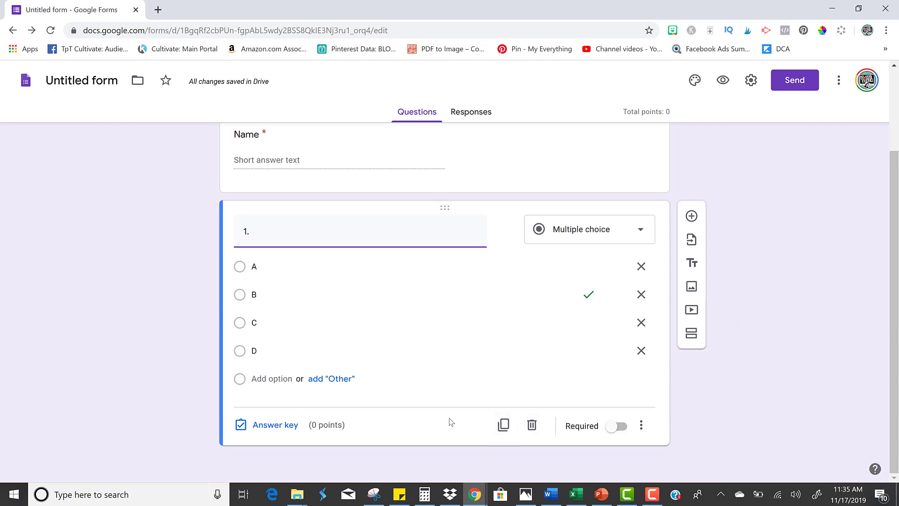
- Duplicate question 1 as '2.' and change its correct answer from B to C
left_click(503, 427)
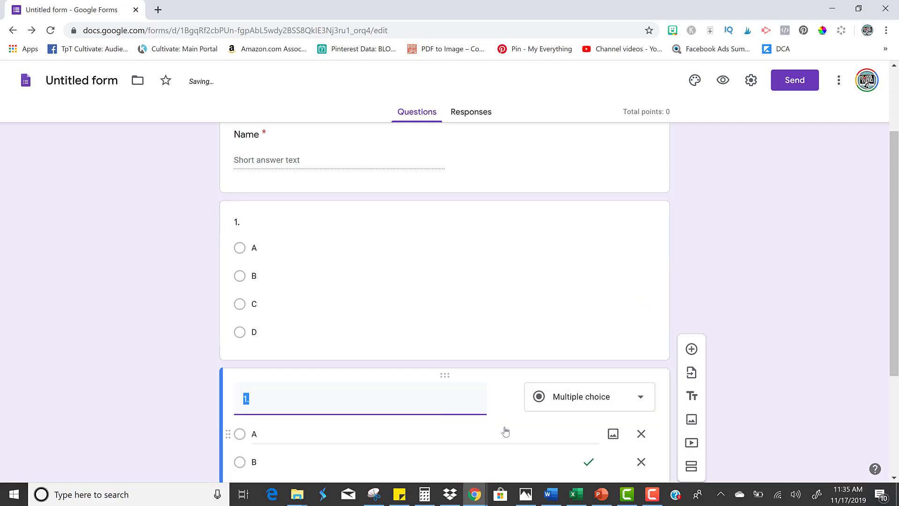
type("2.")
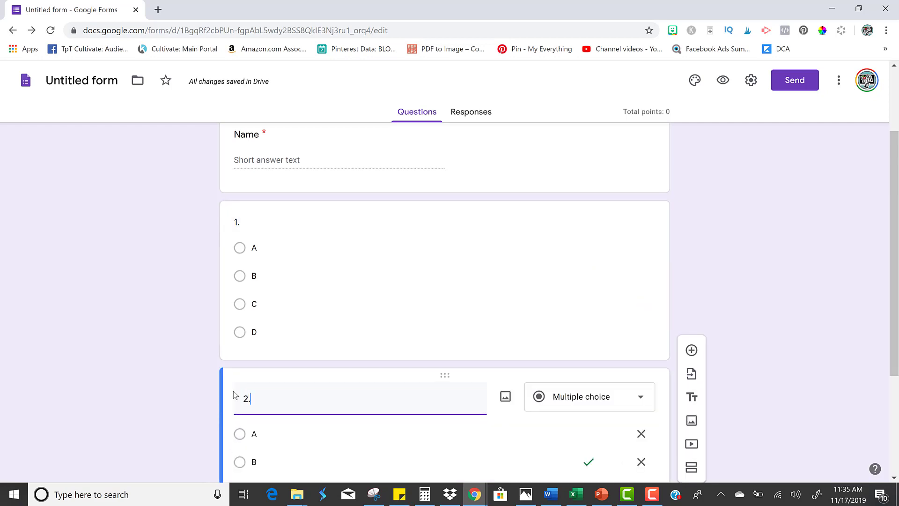
scroll(237, 389, "down", 3)
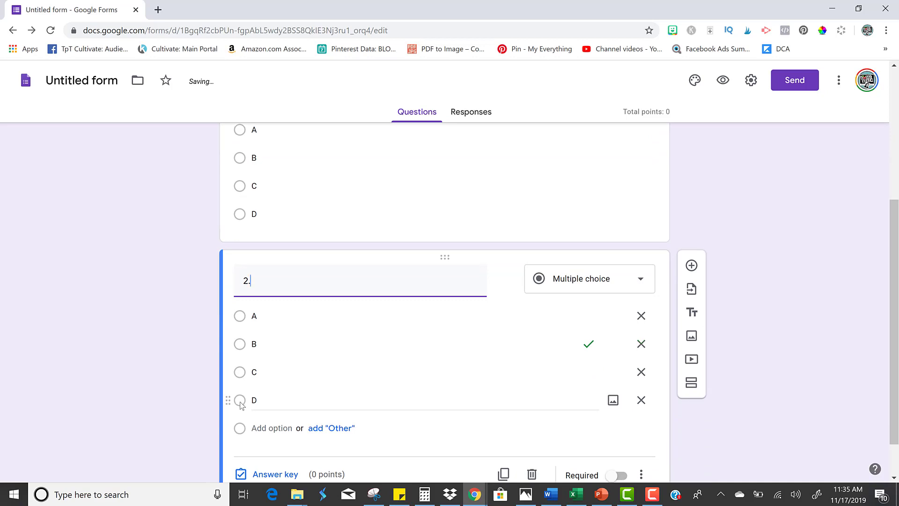
scroll(244, 408, "down", 1)
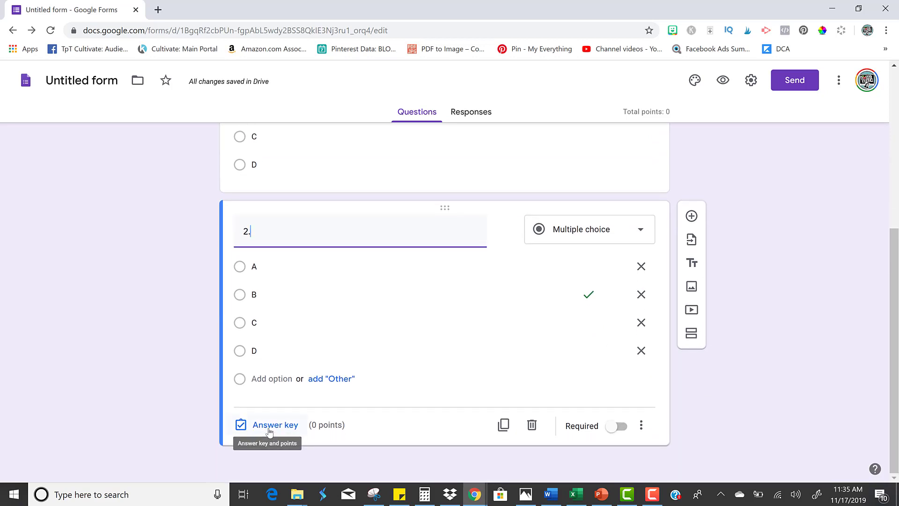
left_click(269, 429)
left_click(245, 318)
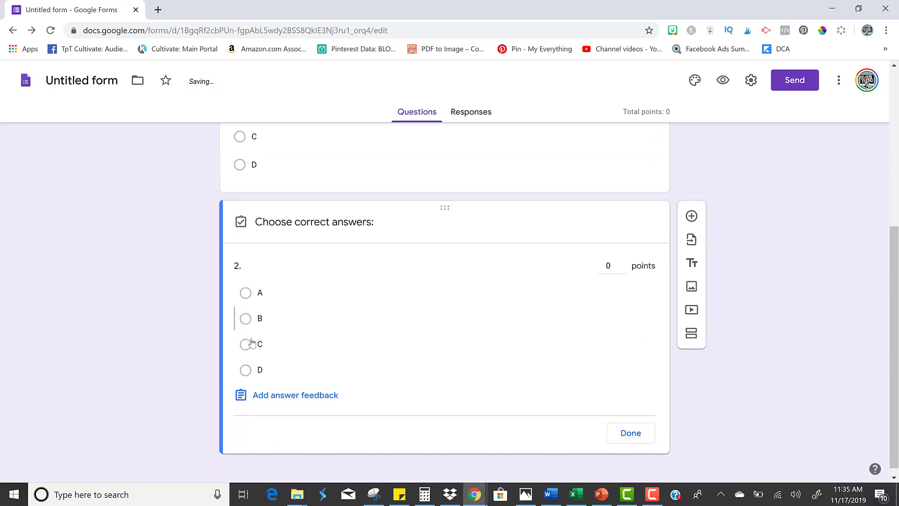
left_click(250, 344)
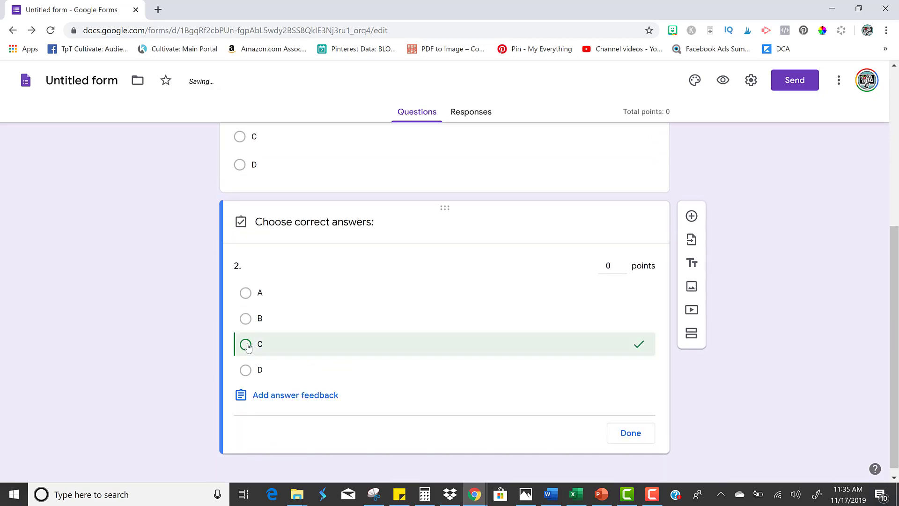
left_click(630, 434)
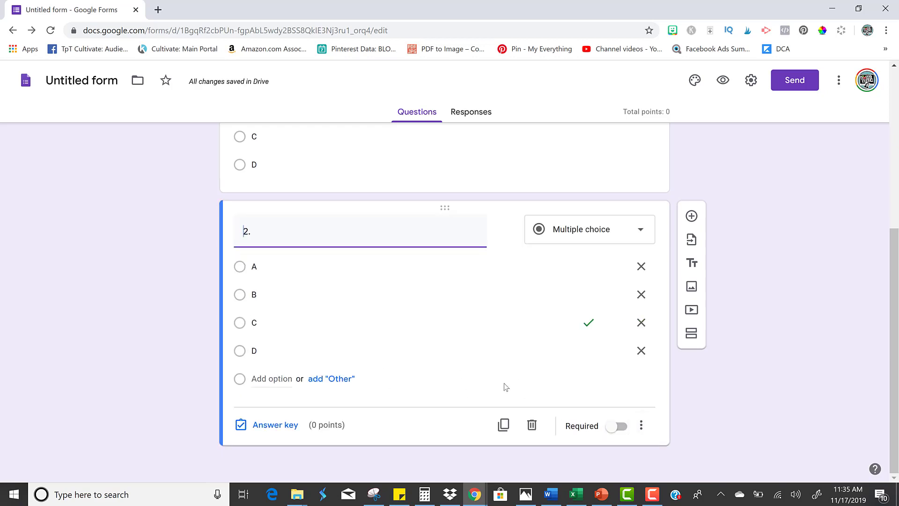
- Duplicate question 2 as '3.' and change its correct answer from C to A
left_click(504, 424)
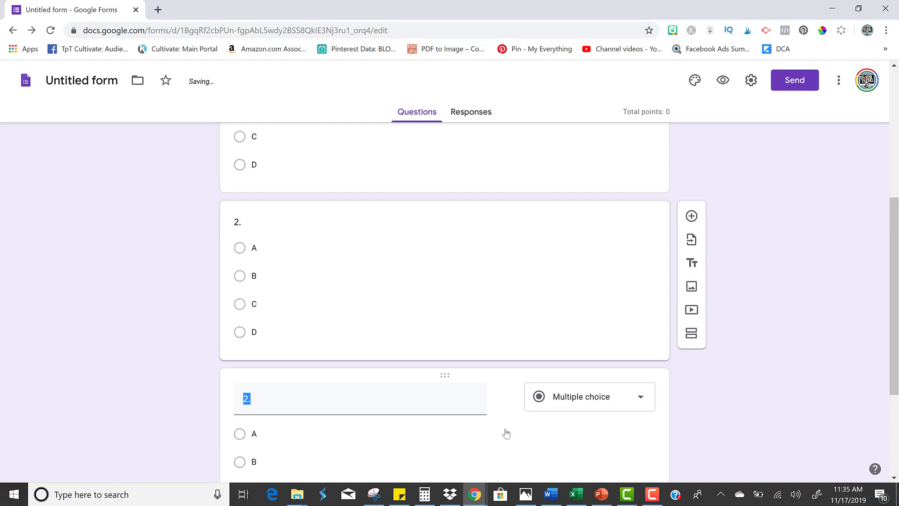
type("3.")
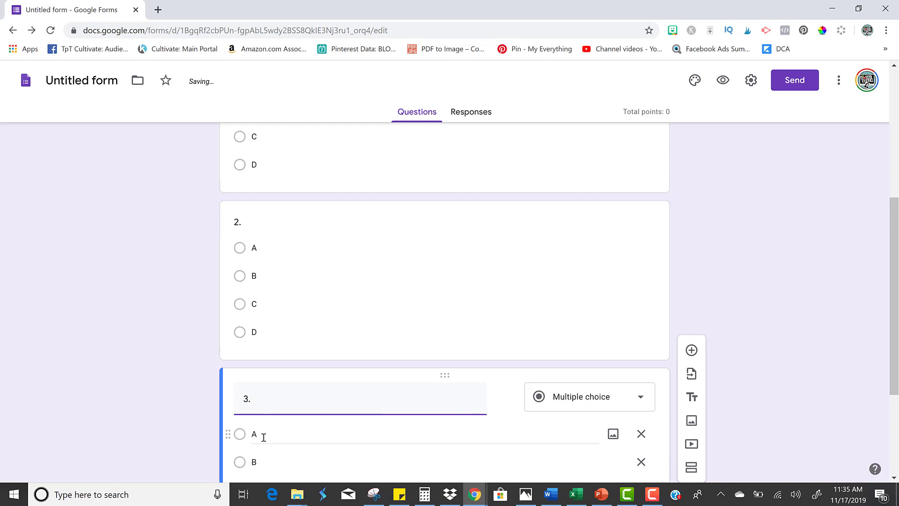
scroll(257, 435, "down", 4)
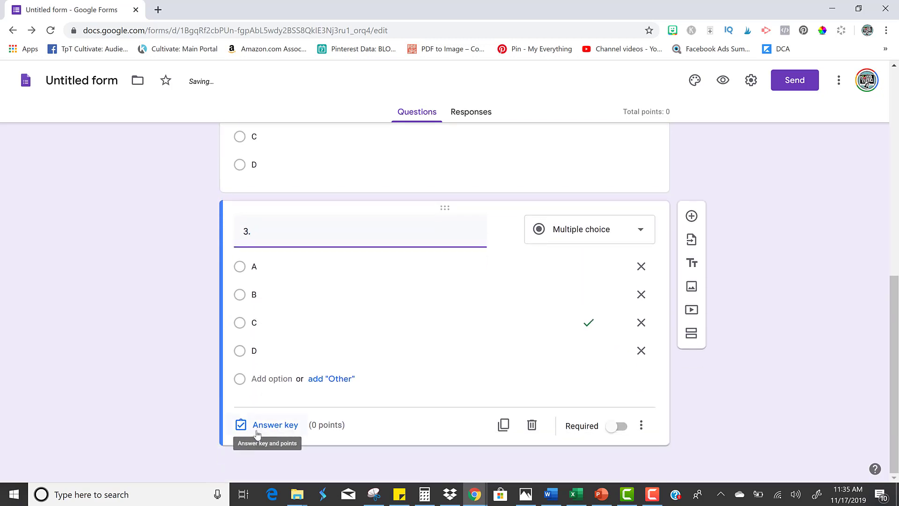
left_click(257, 432)
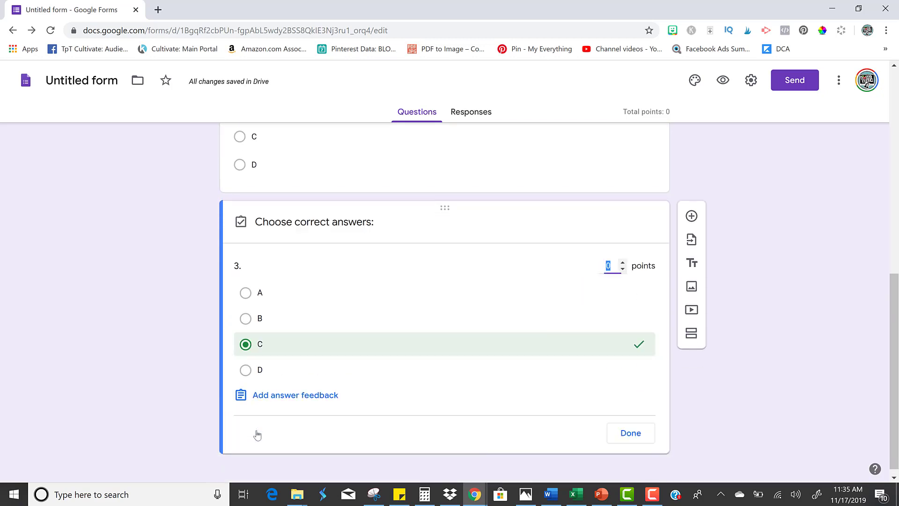
left_click(245, 344)
left_click(245, 294)
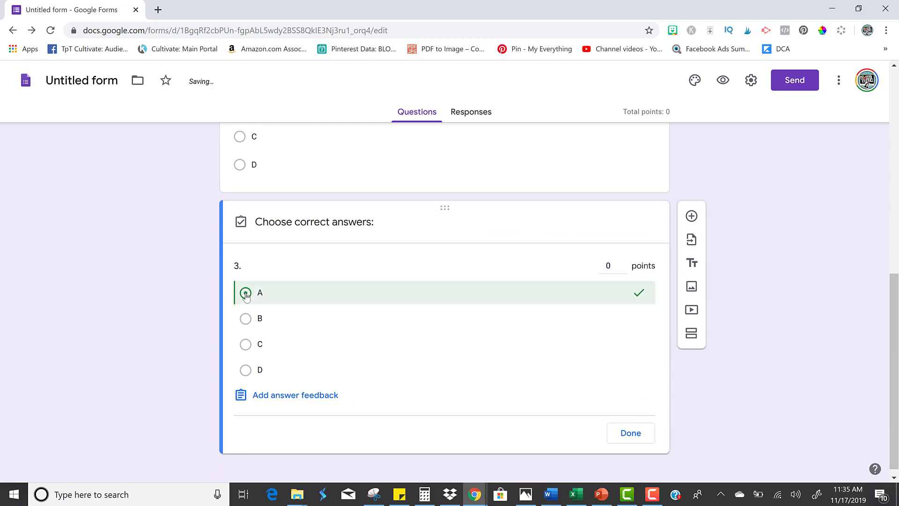
left_click(628, 432)
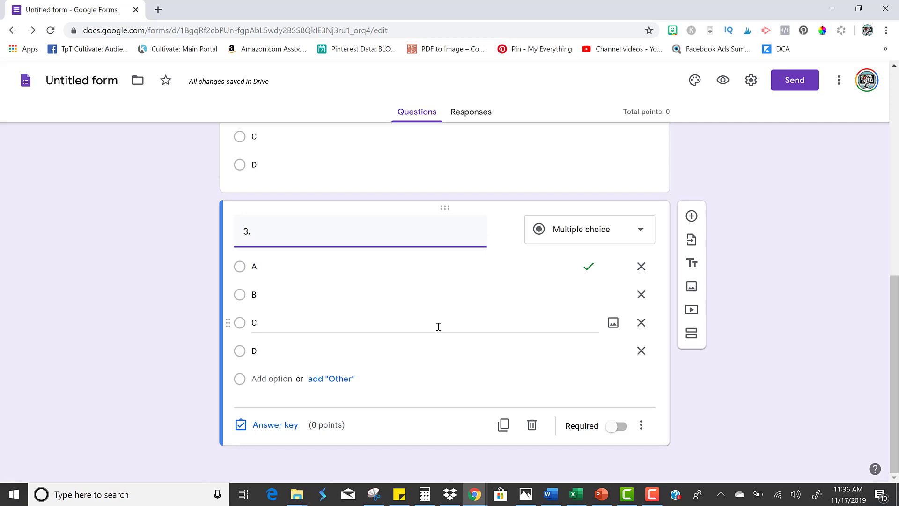
- Add a short-answer question titled '4.' after question 3
left_click(692, 216)
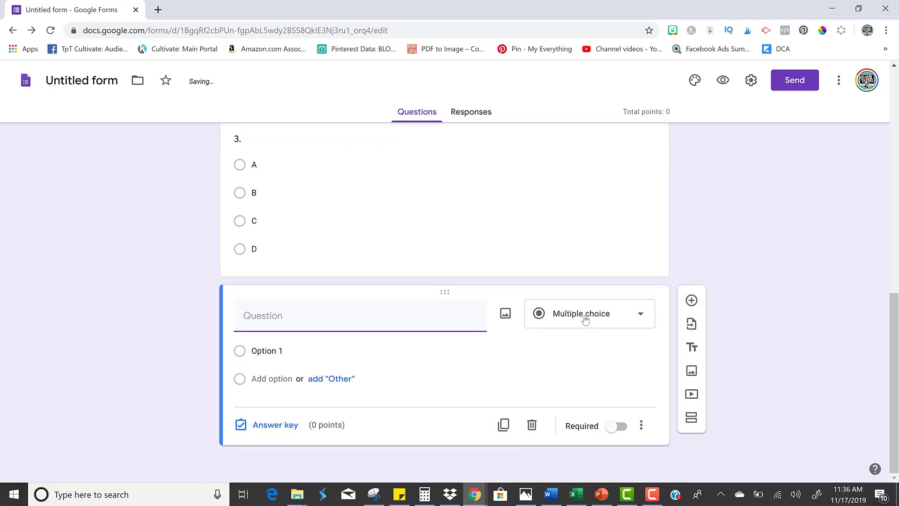
left_click(585, 319)
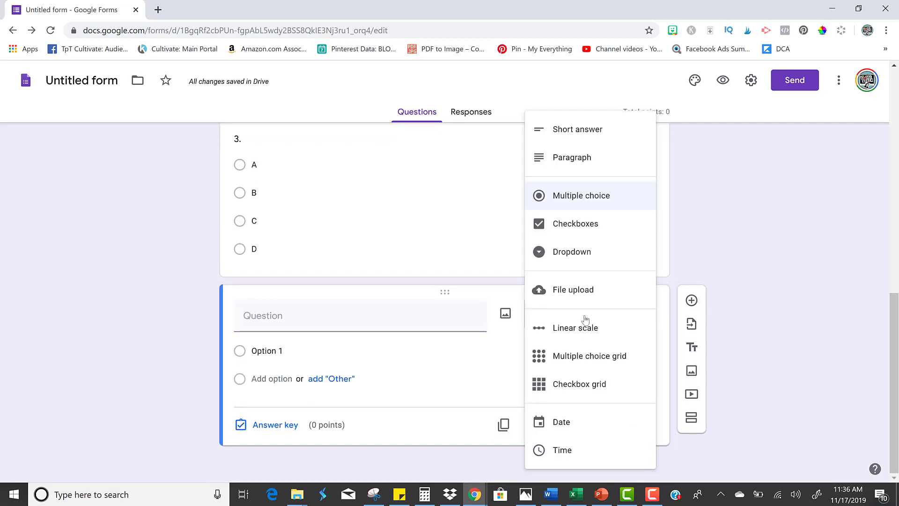
left_click(568, 136)
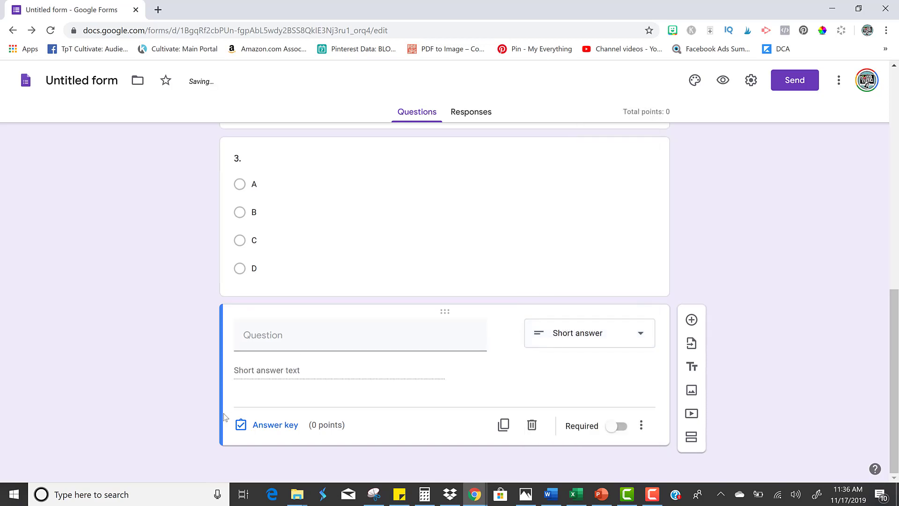
left_click(264, 342)
type("4.")
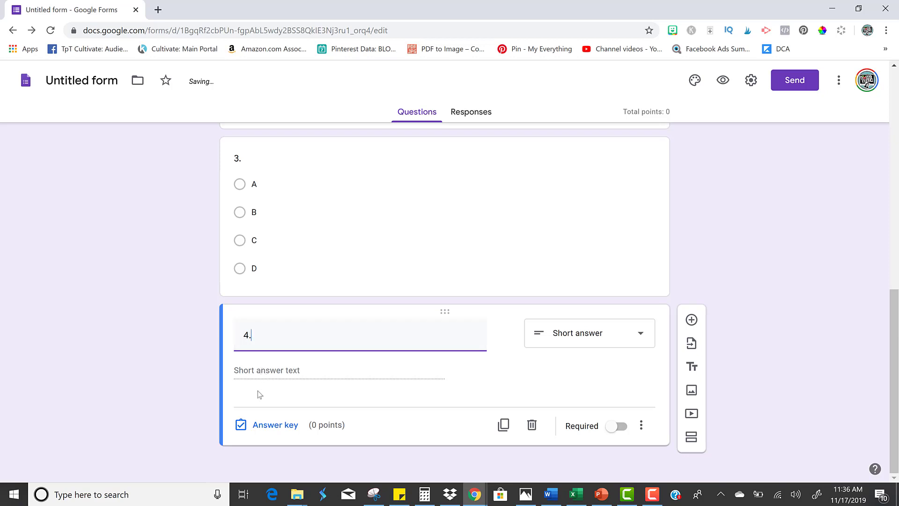
- Set 148.96 as question 4's correct answer
left_click(257, 427)
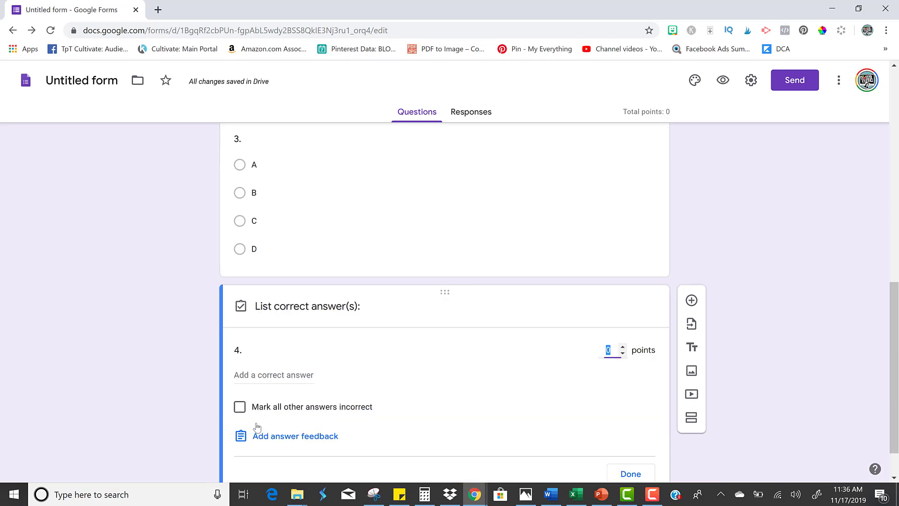
left_click(261, 373)
type("148.96")
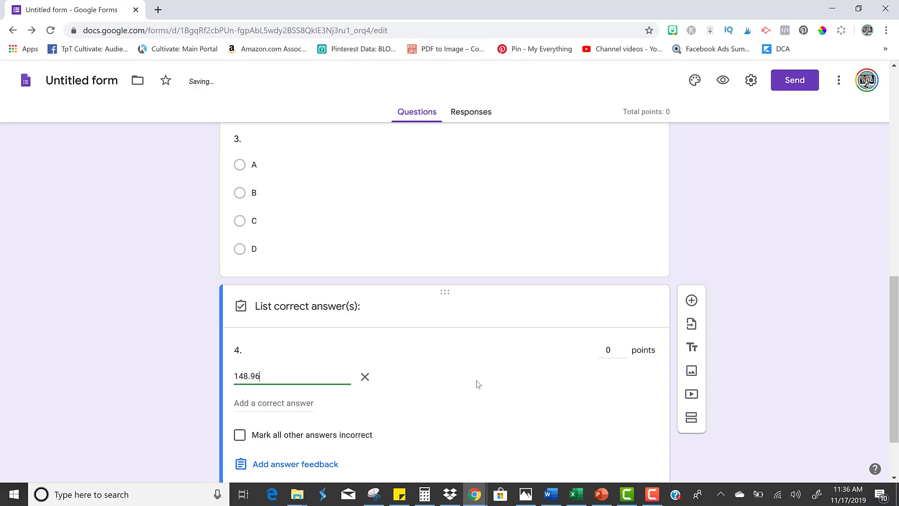
scroll(476, 381, "down", 1)
left_click(628, 444)
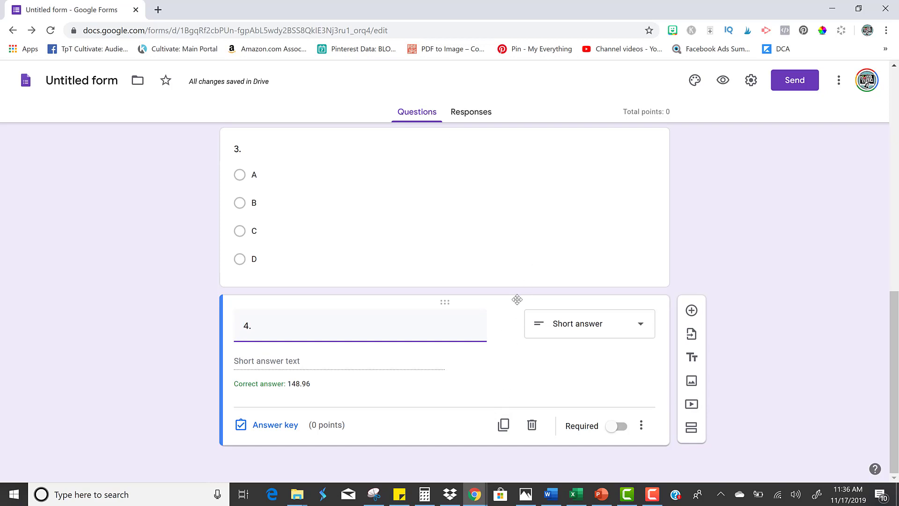
- Open the form's respondent preview in a new tab and select its web address
scroll(517, 299, "up", 10)
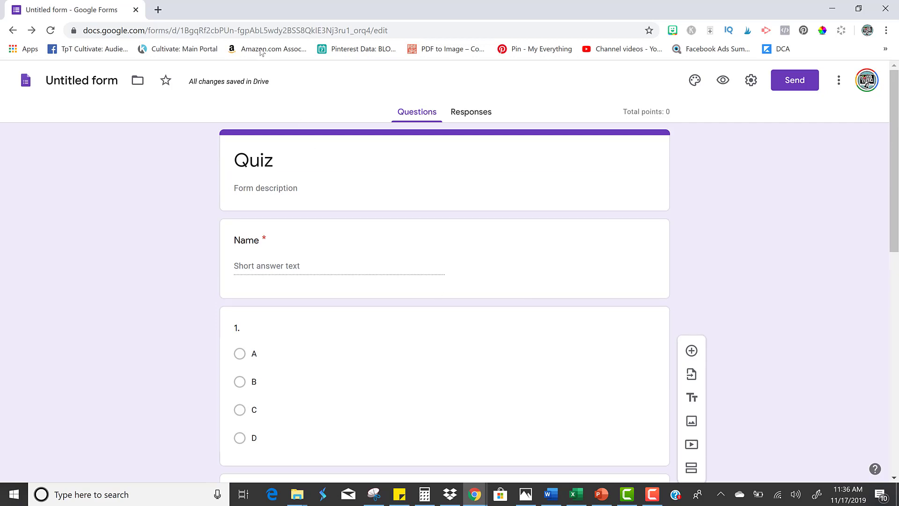
left_click(271, 31)
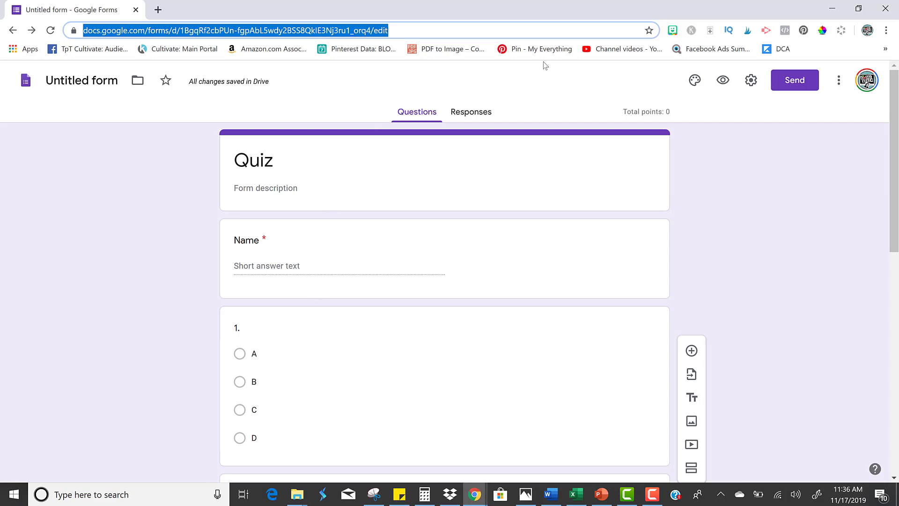
left_click(724, 81)
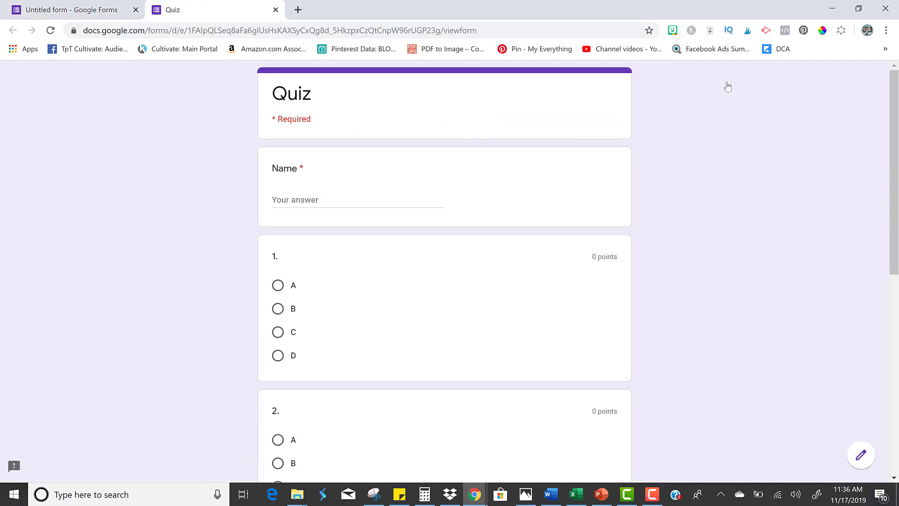
left_click(440, 29)
key("ctrl+c")
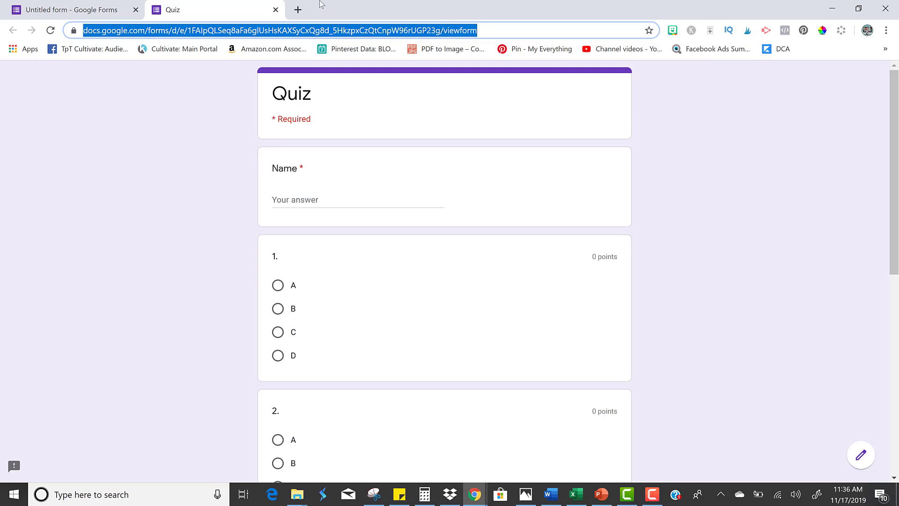
- Load the copied form address in a new tab and enter the respondent's name
left_click(298, 10)
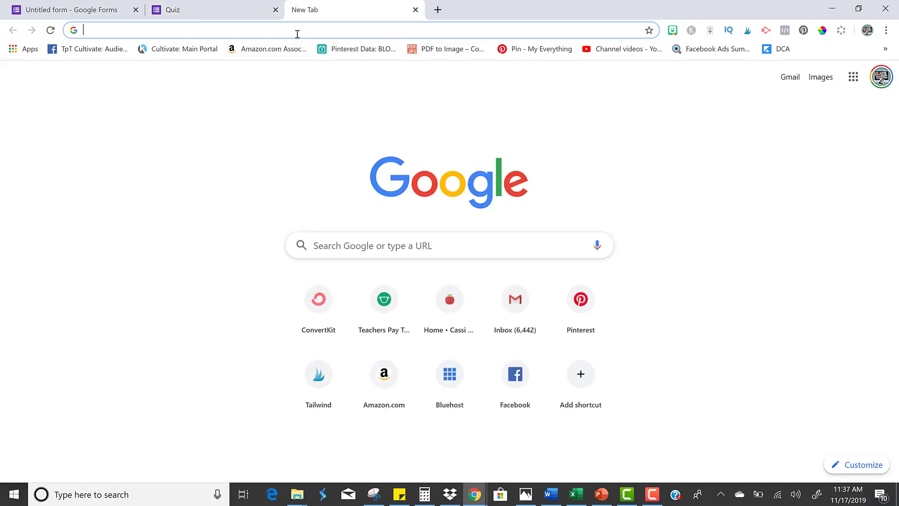
key("ctrl+v")
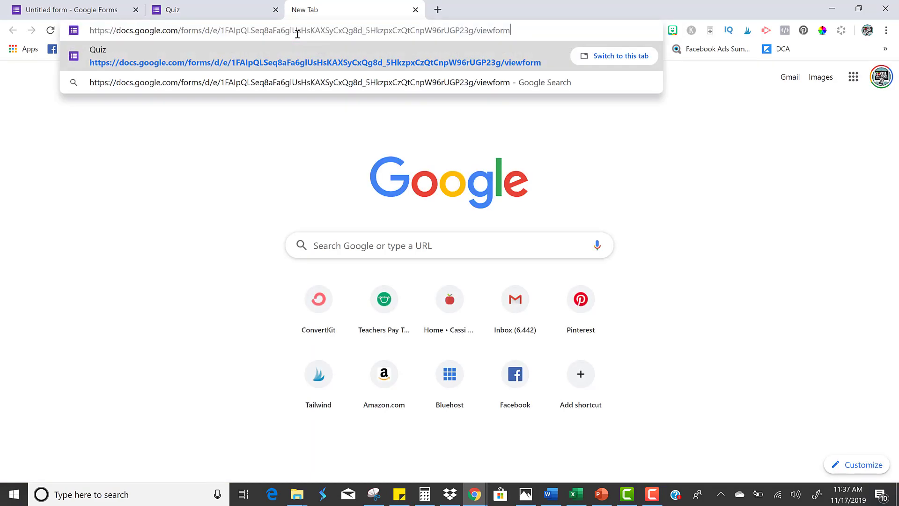
key("Return")
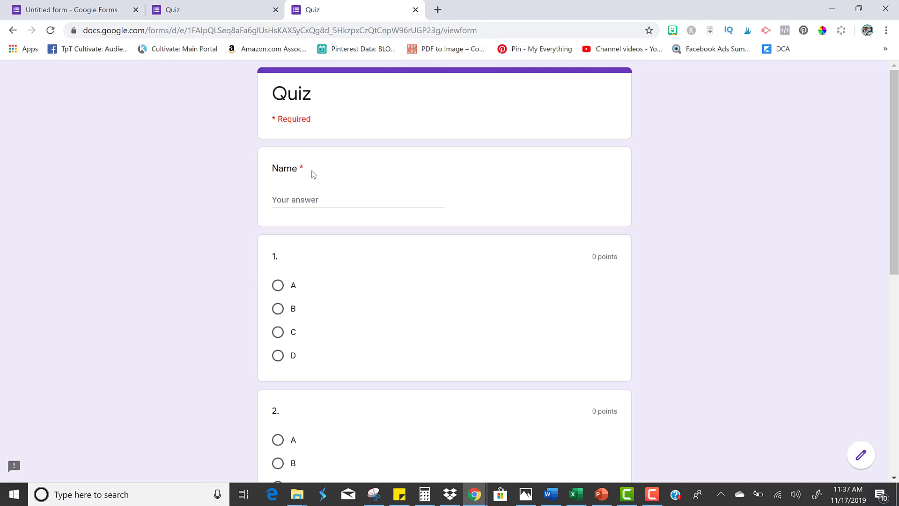
scroll(347, 261, "down", 9)
scroll(353, 263, "up", 9)
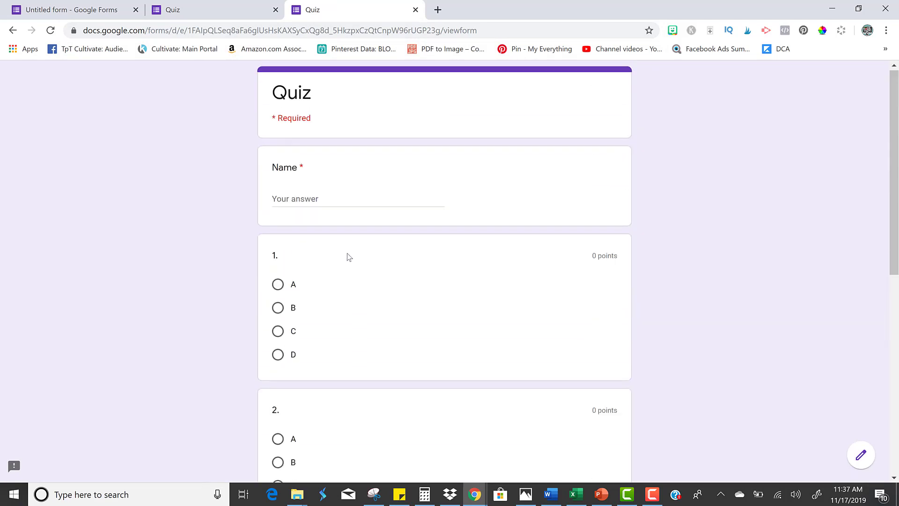
left_click(330, 200)
type("Cassi")
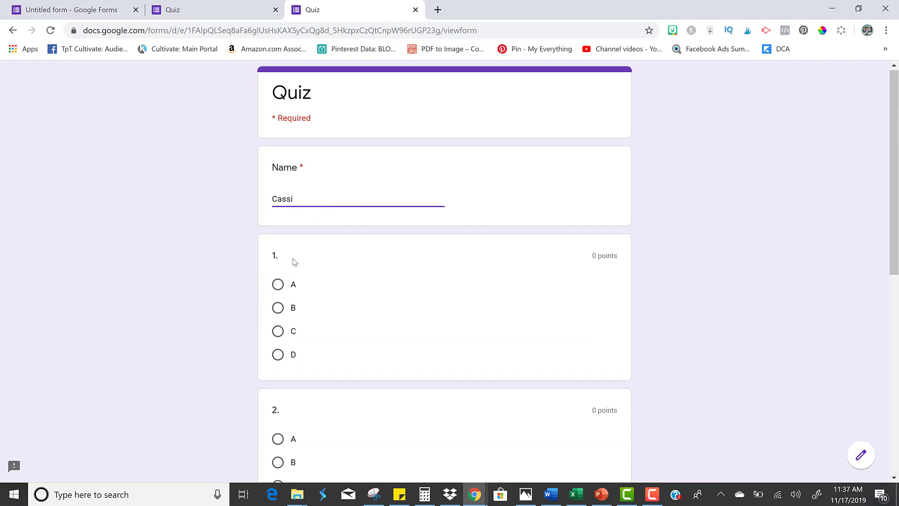
- Answer questions 1–3 with B, C and D, and enter 456 for question 4
left_click(278, 307)
scroll(281, 309, "down", 4)
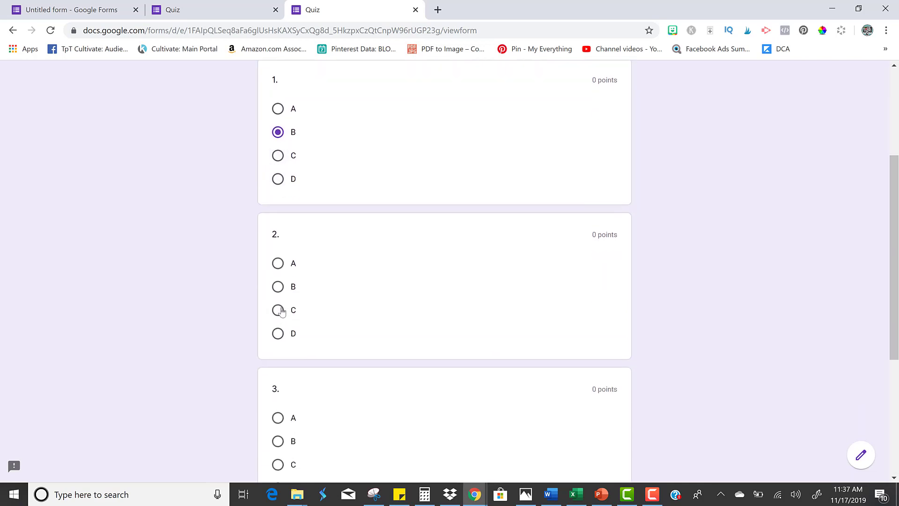
left_click(279, 310)
scroll(284, 320, "down", 4)
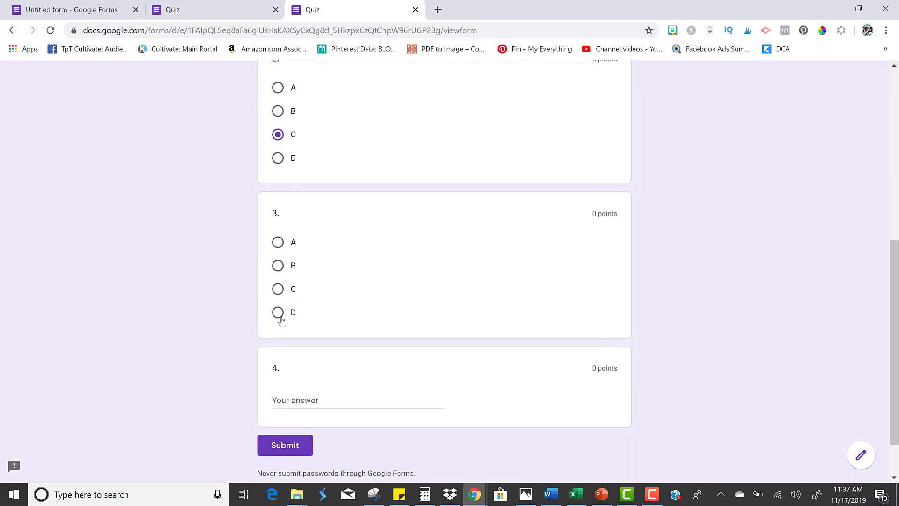
left_click(278, 311)
scroll(281, 313, "down", 1)
left_click(286, 342)
type("456")
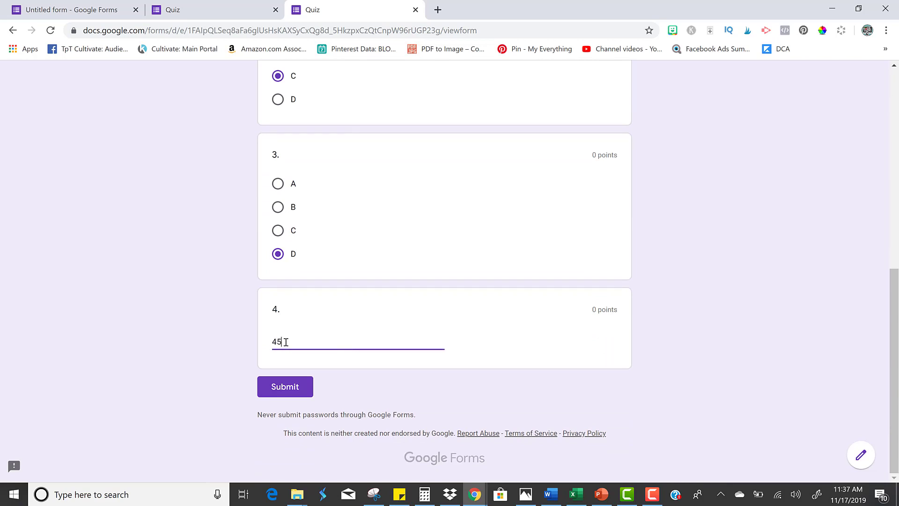
- Submit the test response, view its score, and return to the editor tab
left_click(284, 387)
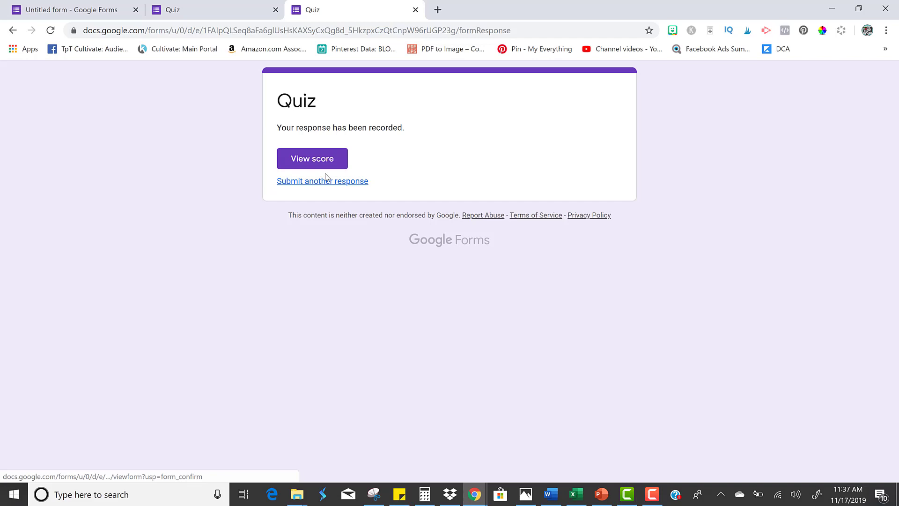
left_click(327, 160)
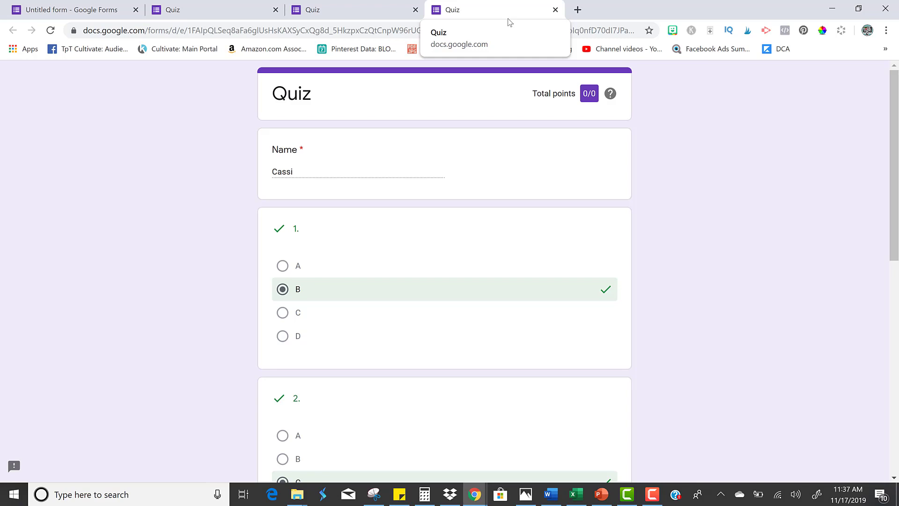
left_click(55, 15)
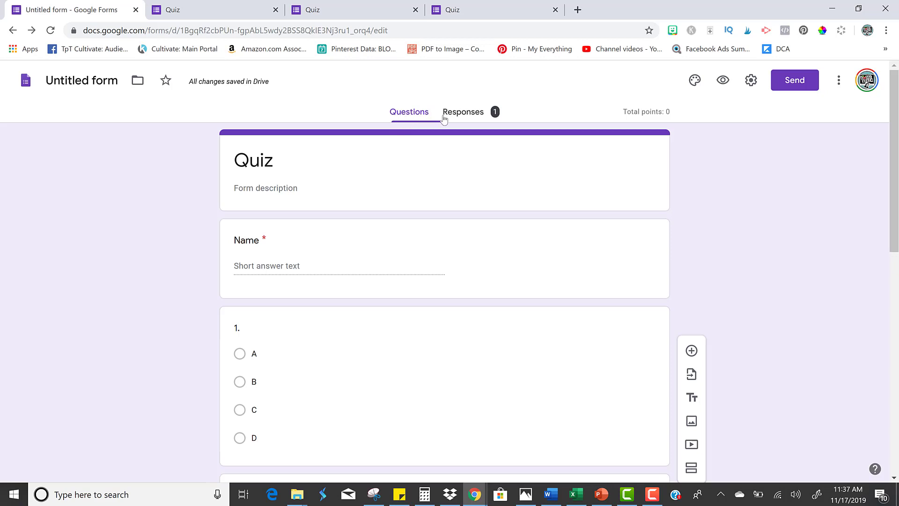
- Review the Responses summary: one response, 0/0 average points, and the points distribution chart
left_click(492, 116)
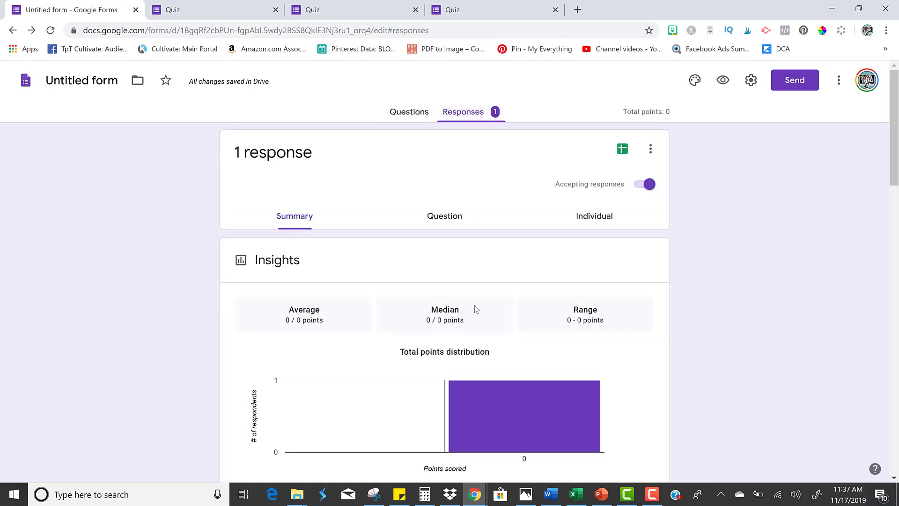
scroll(476, 307, "down", 4)
scroll(475, 310, "up", 4)
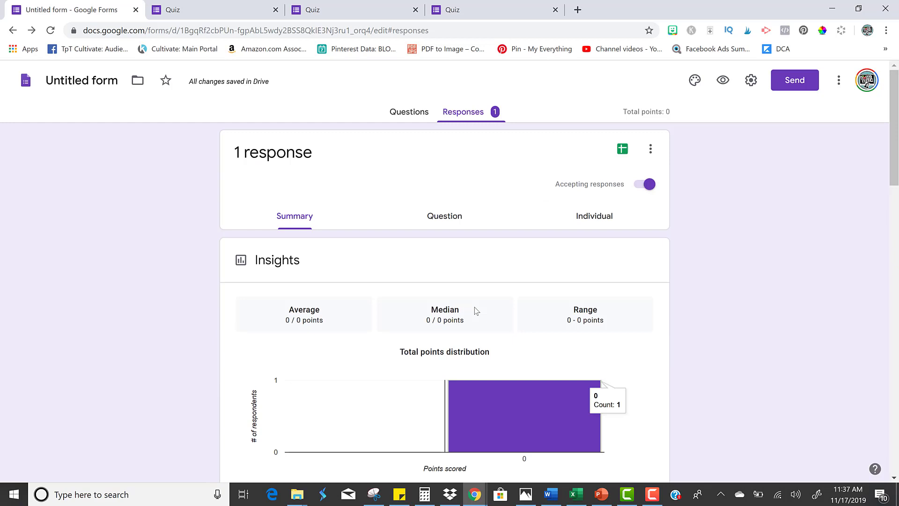